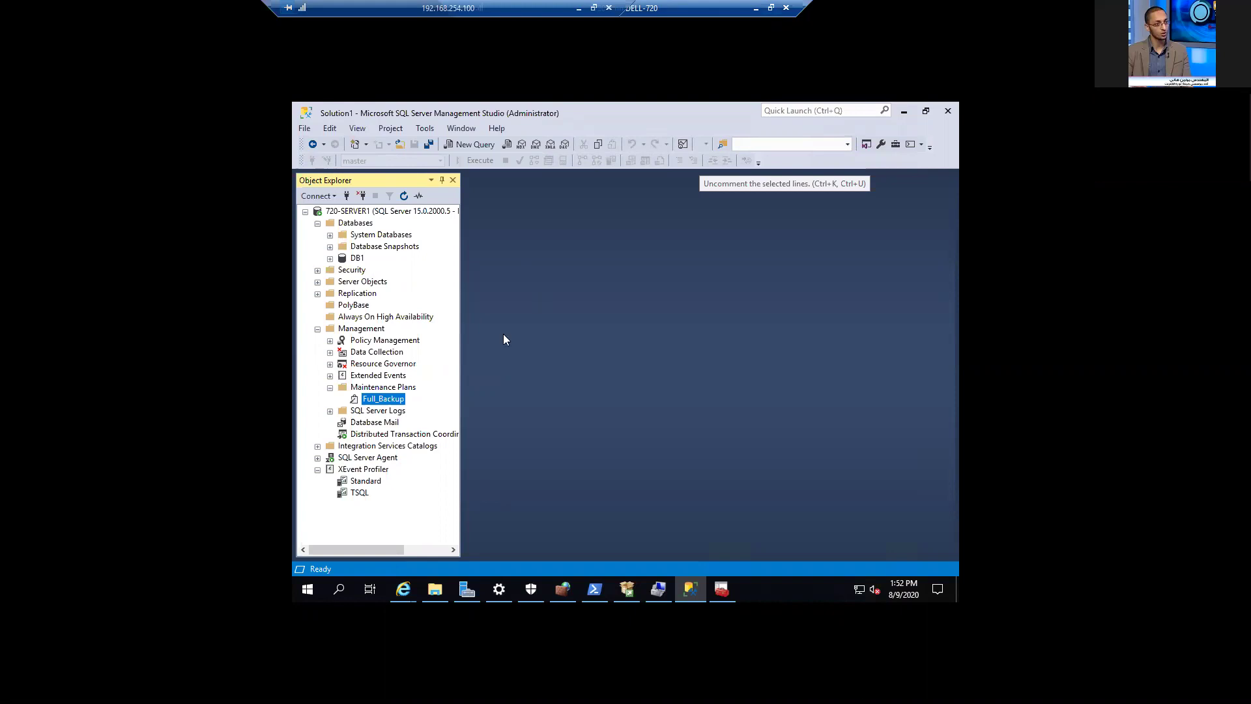
right_click(382, 222)
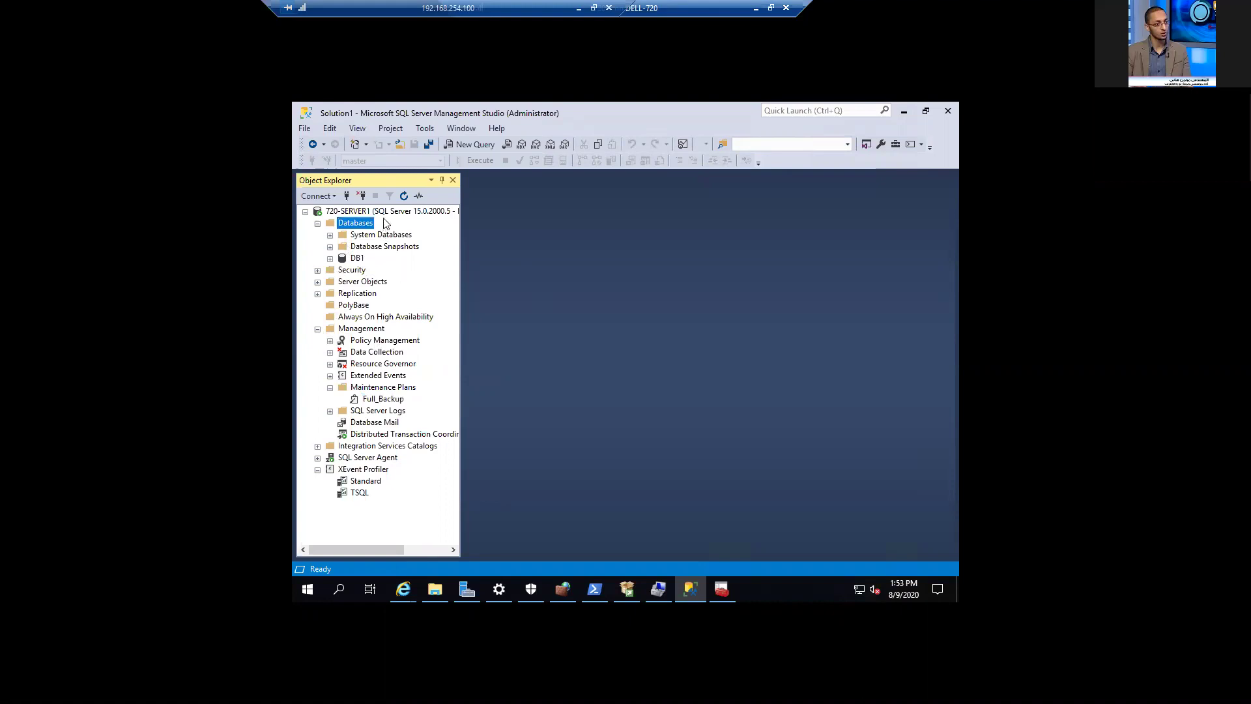
click(631, 256)
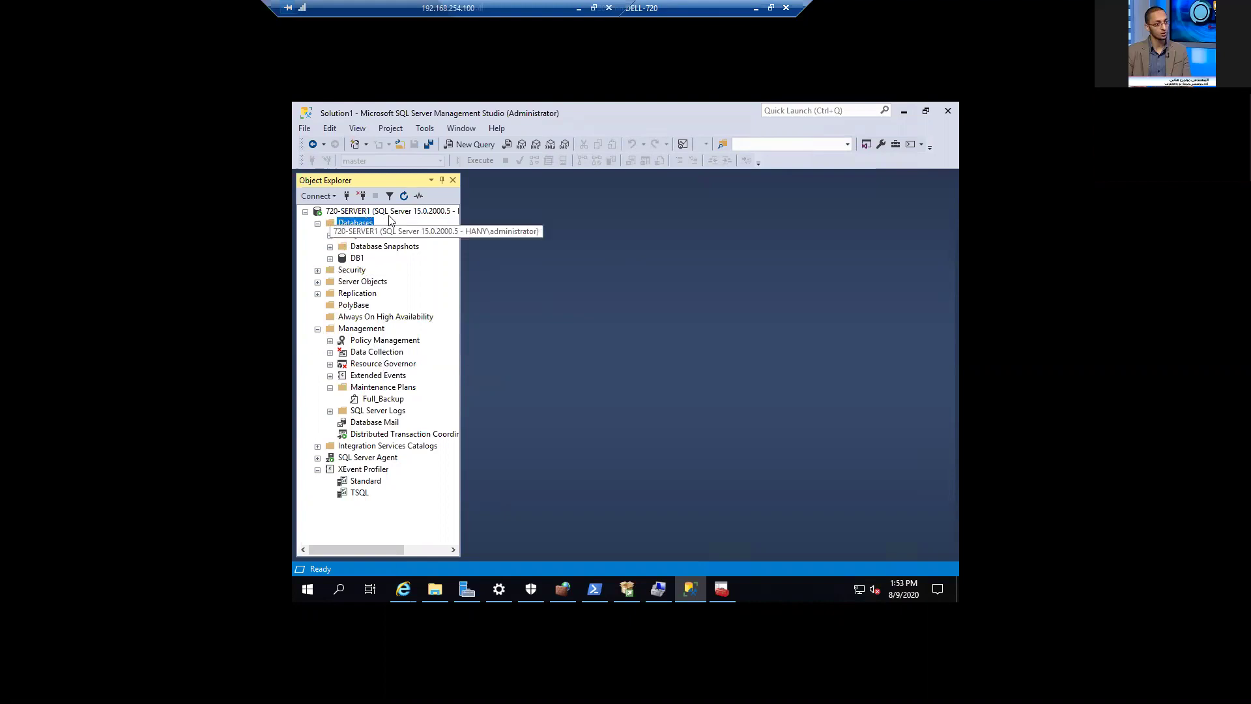
- Switch to the remote session on 192.168.254.200 and open the 32-bit ODBC Data Source Administrator
click(770, 8)
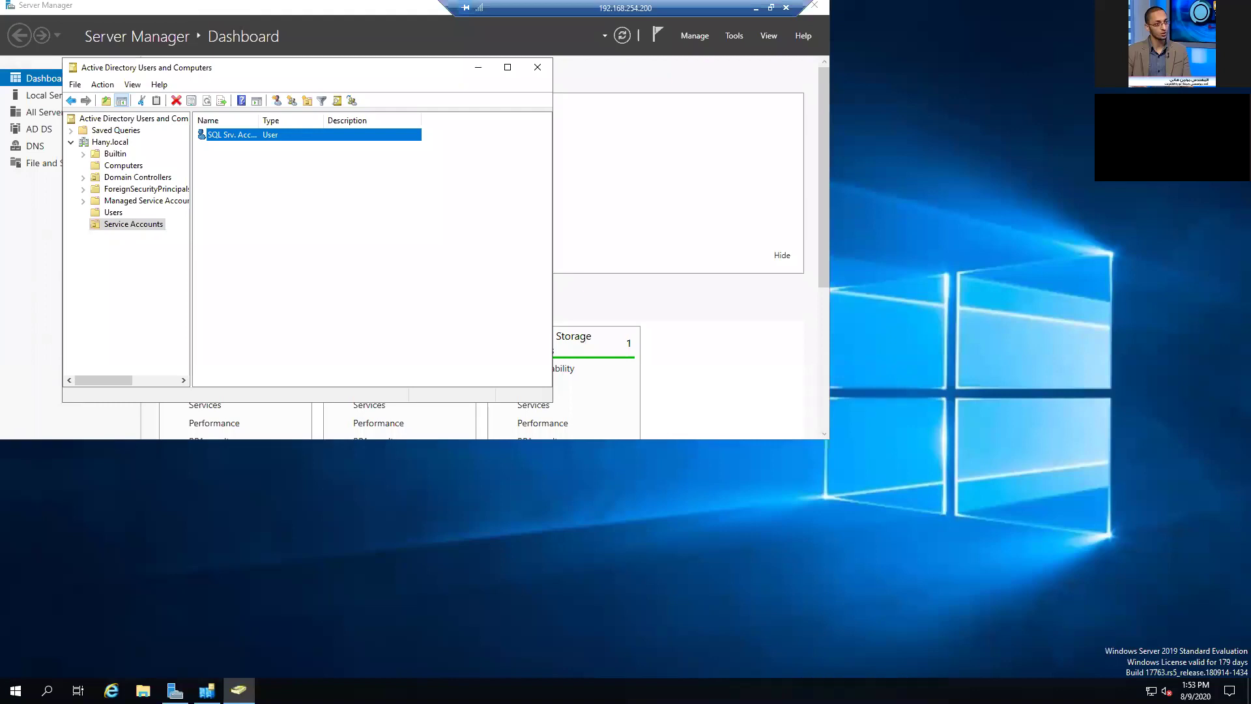
click(16, 689)
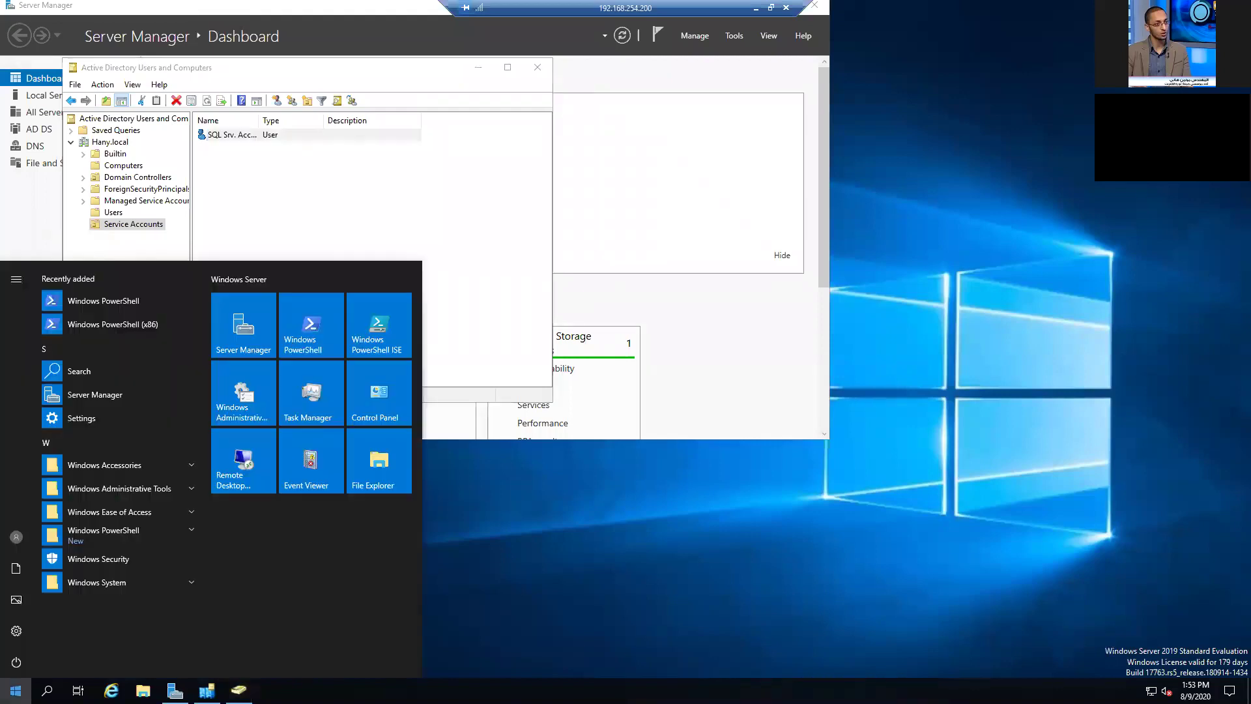
text(odbc)
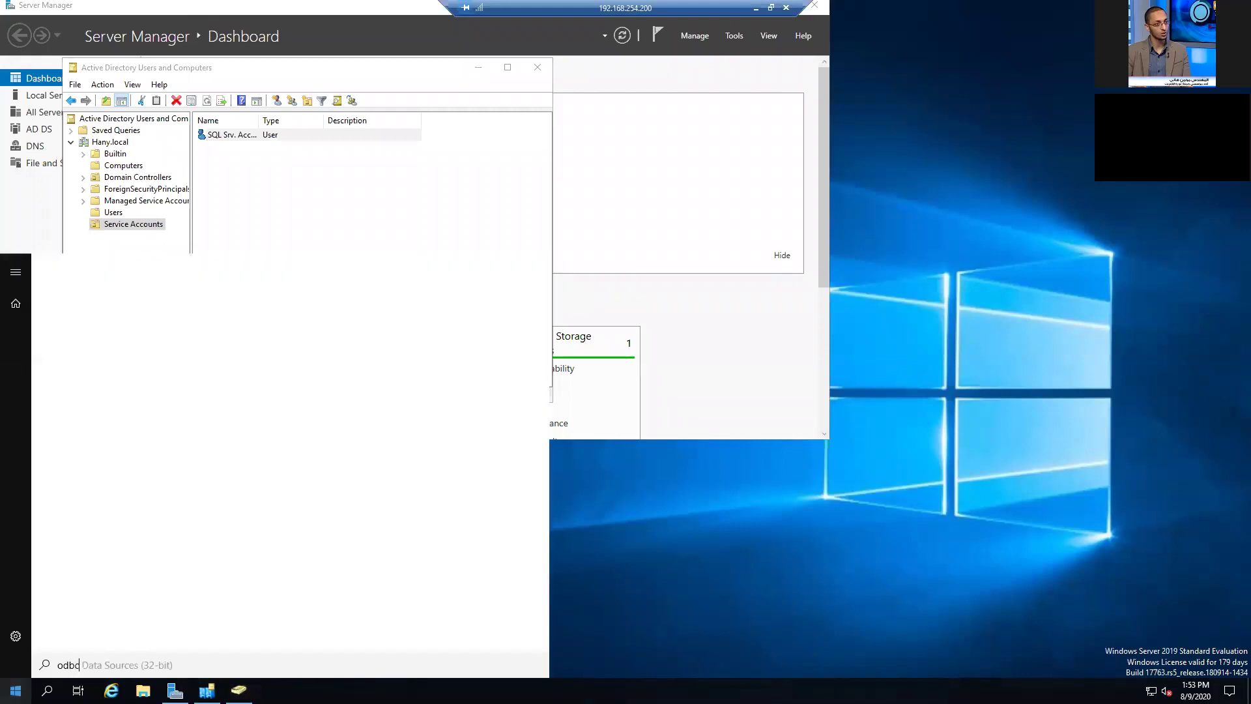
key(Return)
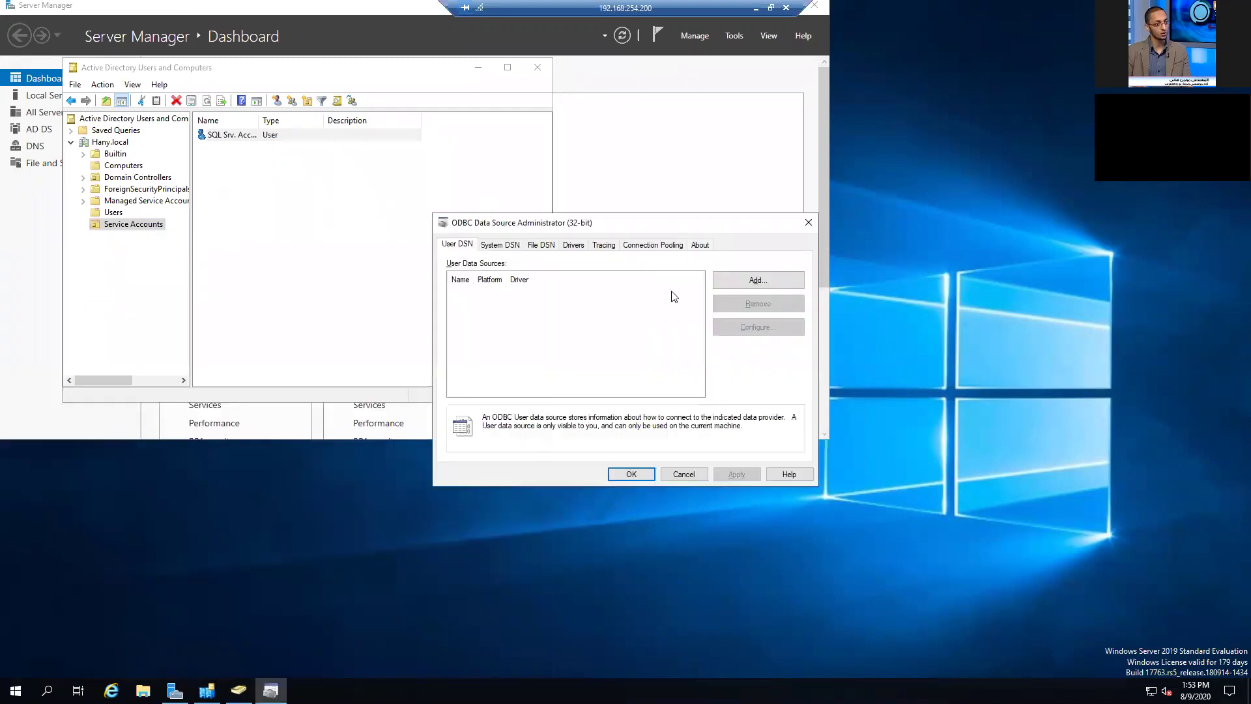
- Start a new user data source that uses the SQL Server driver
click(746, 283)
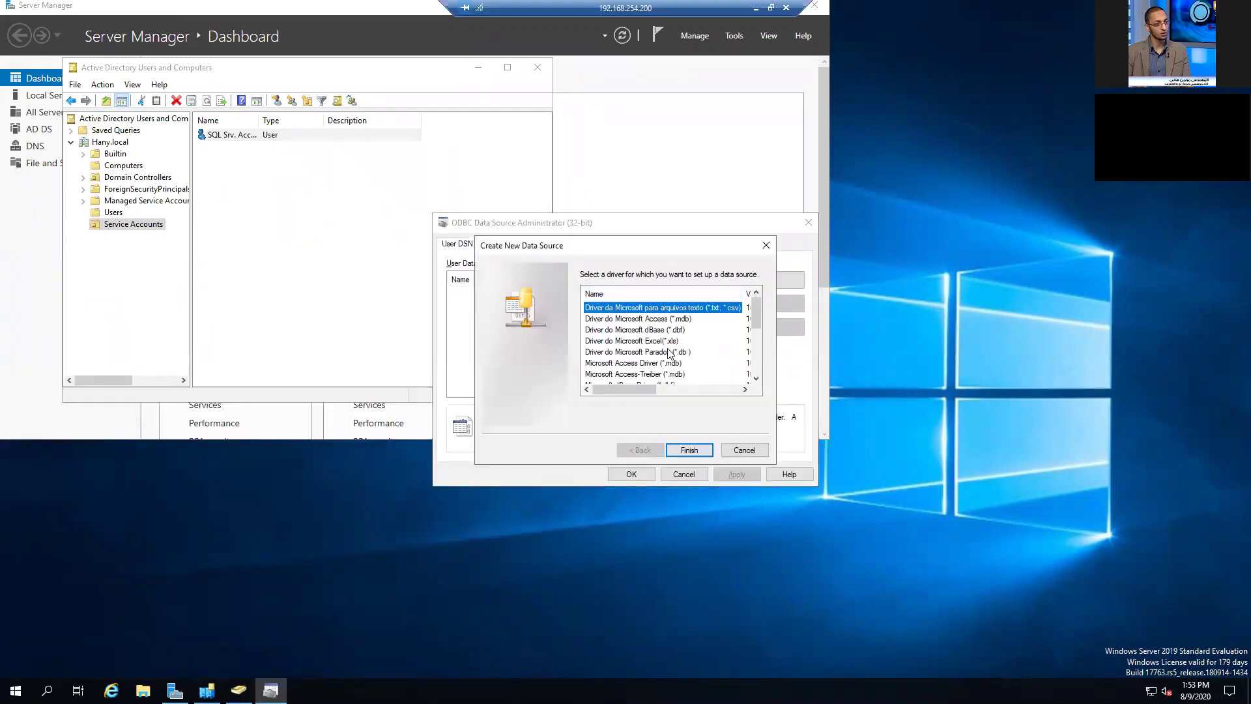
scroll(668, 353, down, 2)
scroll(654, 350, down, 2)
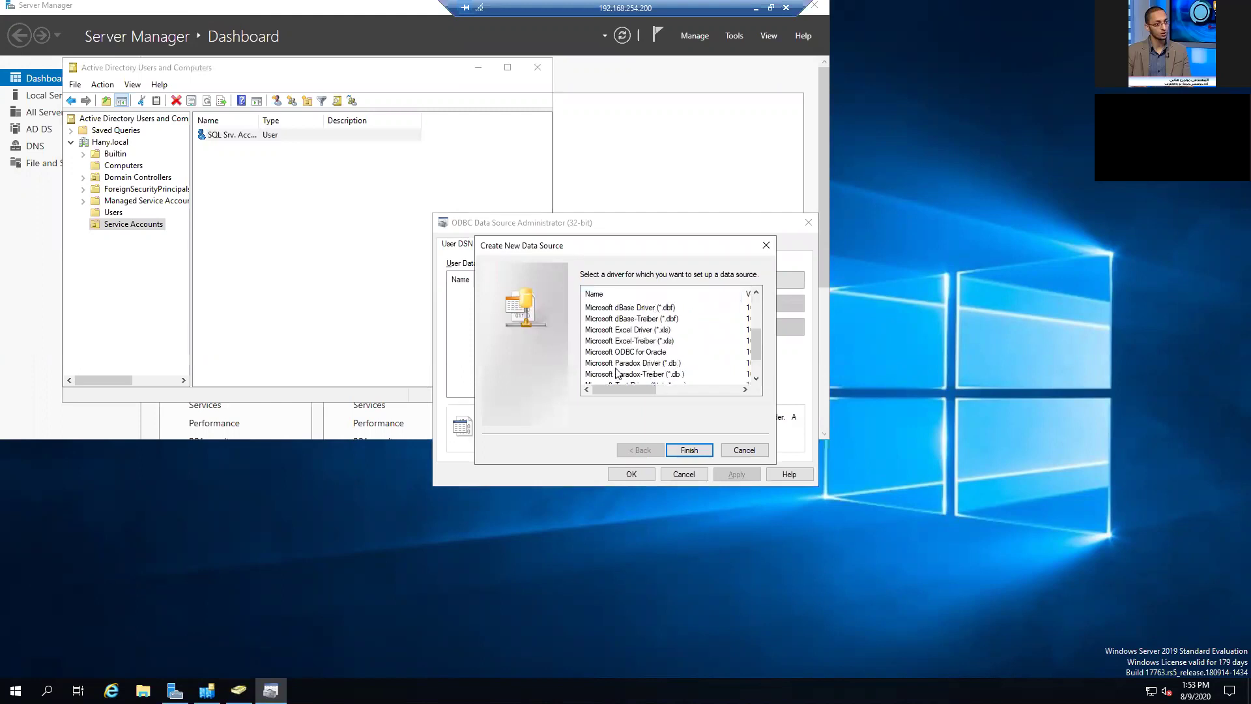
click(614, 376)
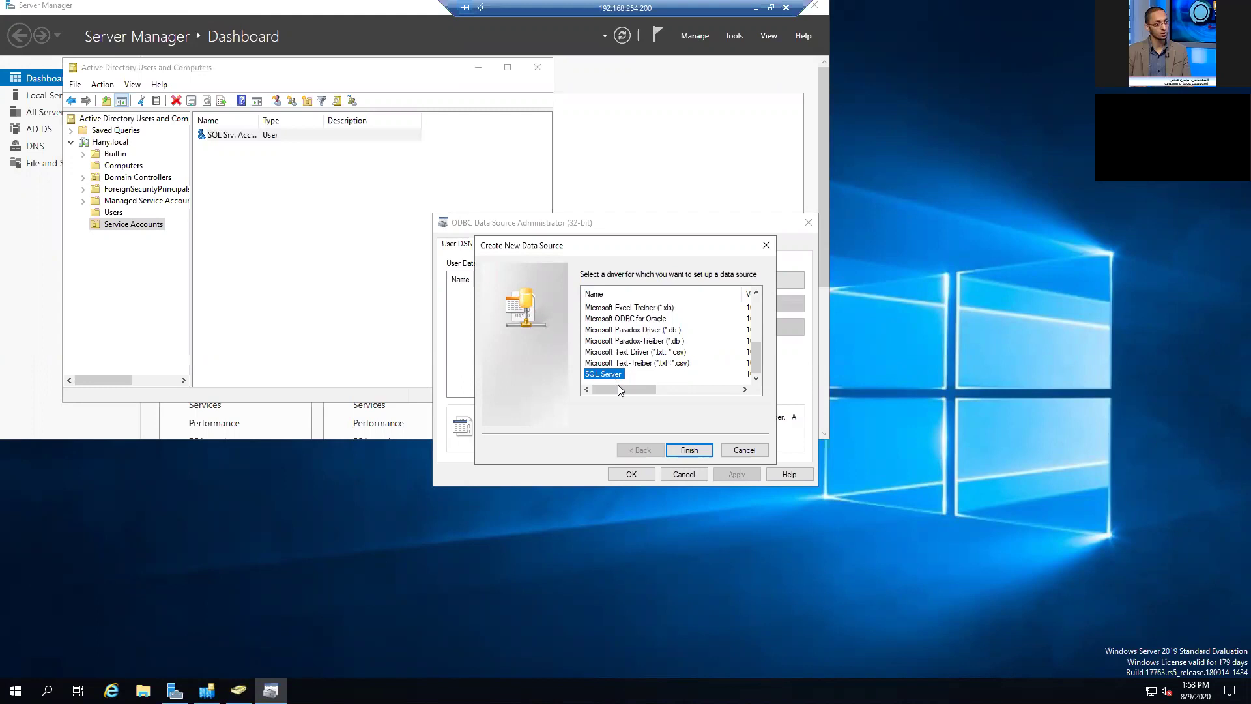
click(684, 443)
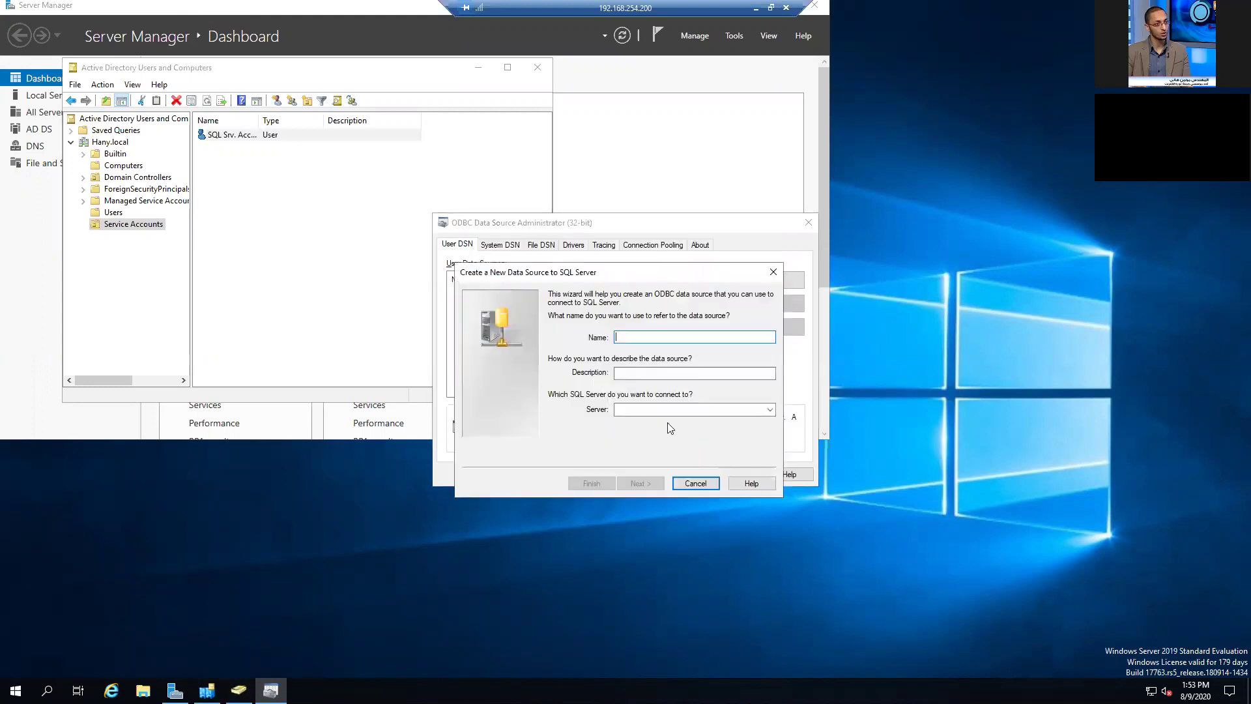
- Name the data source 720-server1 and use 720-server1 as the SQL Server to connect to
text(720-serve)
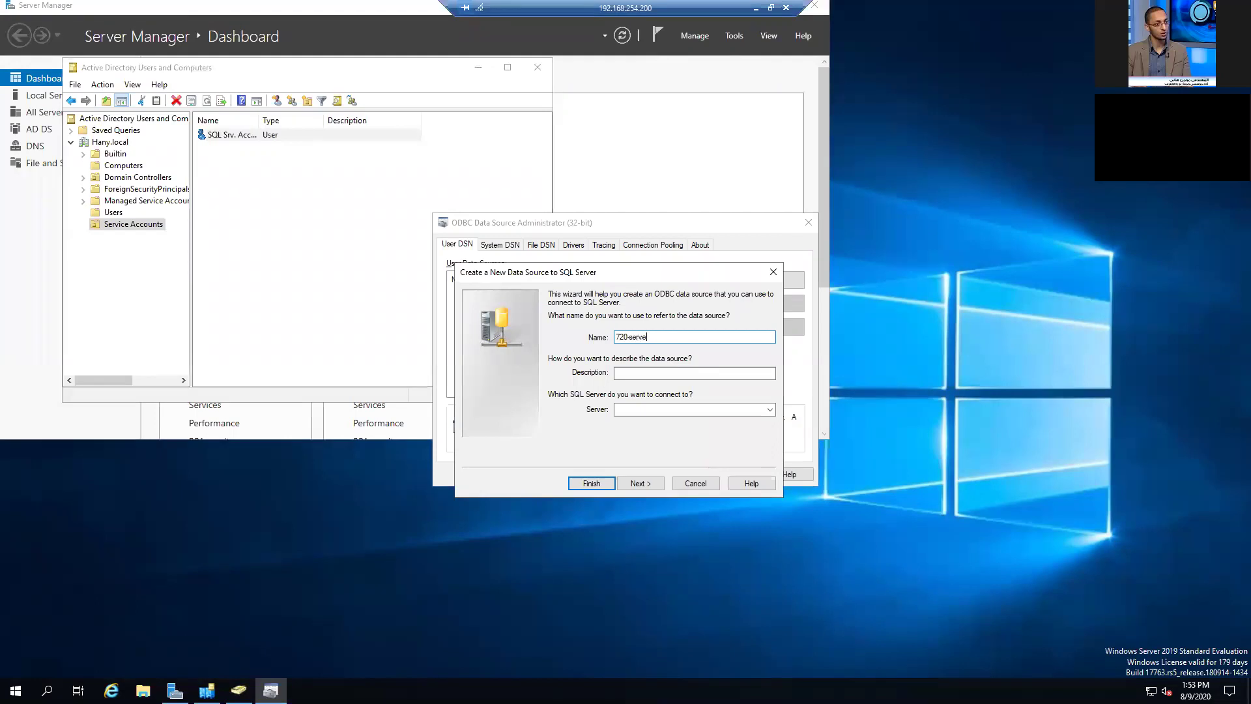
text(r1)
key(ctrl+a)
key(ctrl+c)
click(655, 409)
key(ctrl+v)
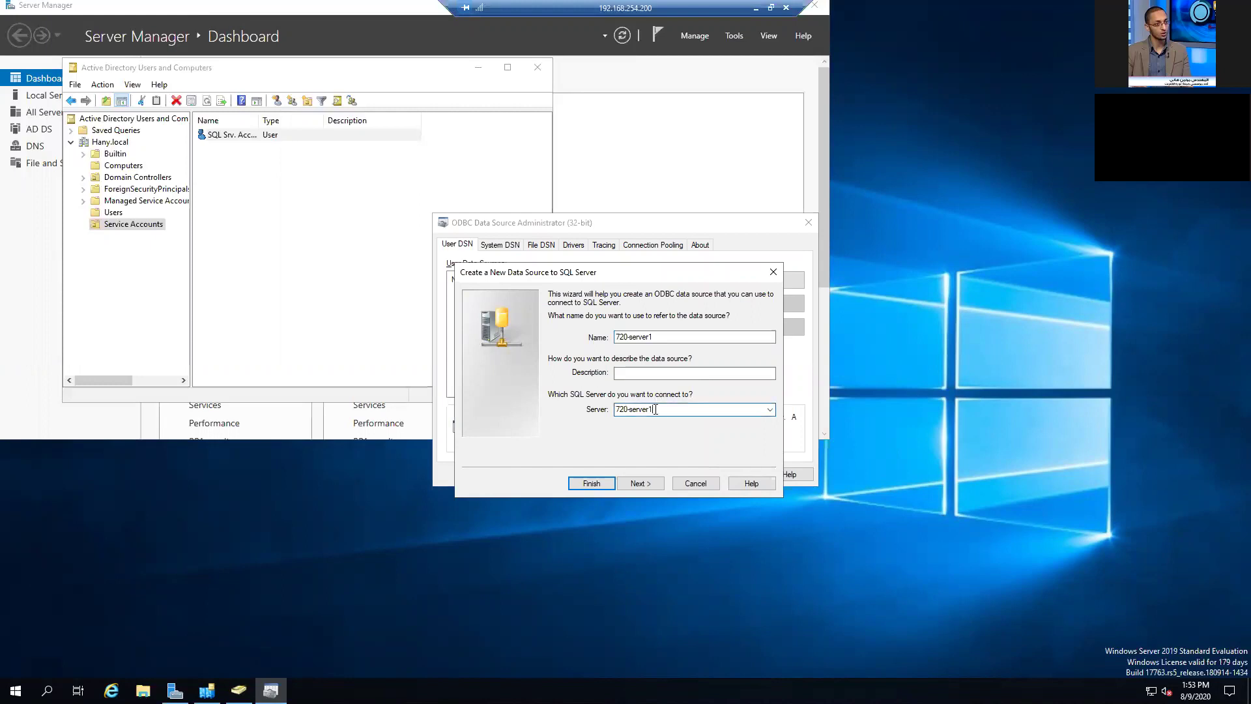
click(641, 483)
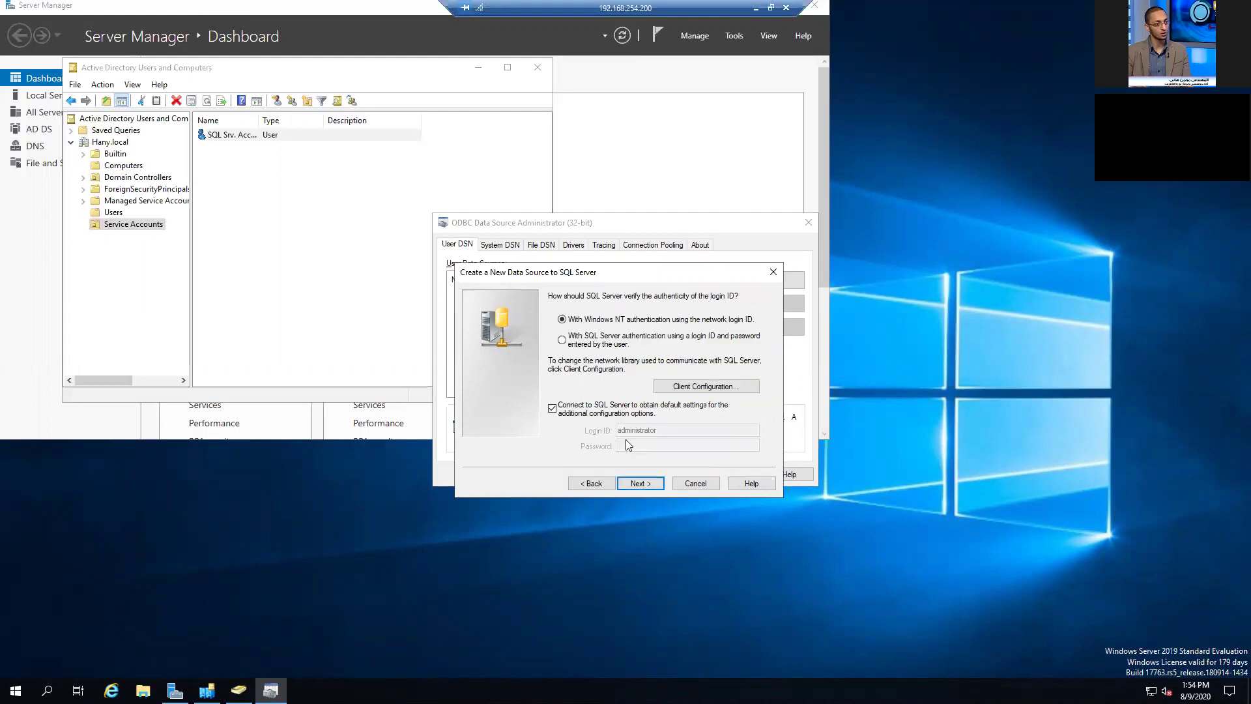
- Keep Windows NT authentication and change the data source's default database to DB1
click(635, 489)
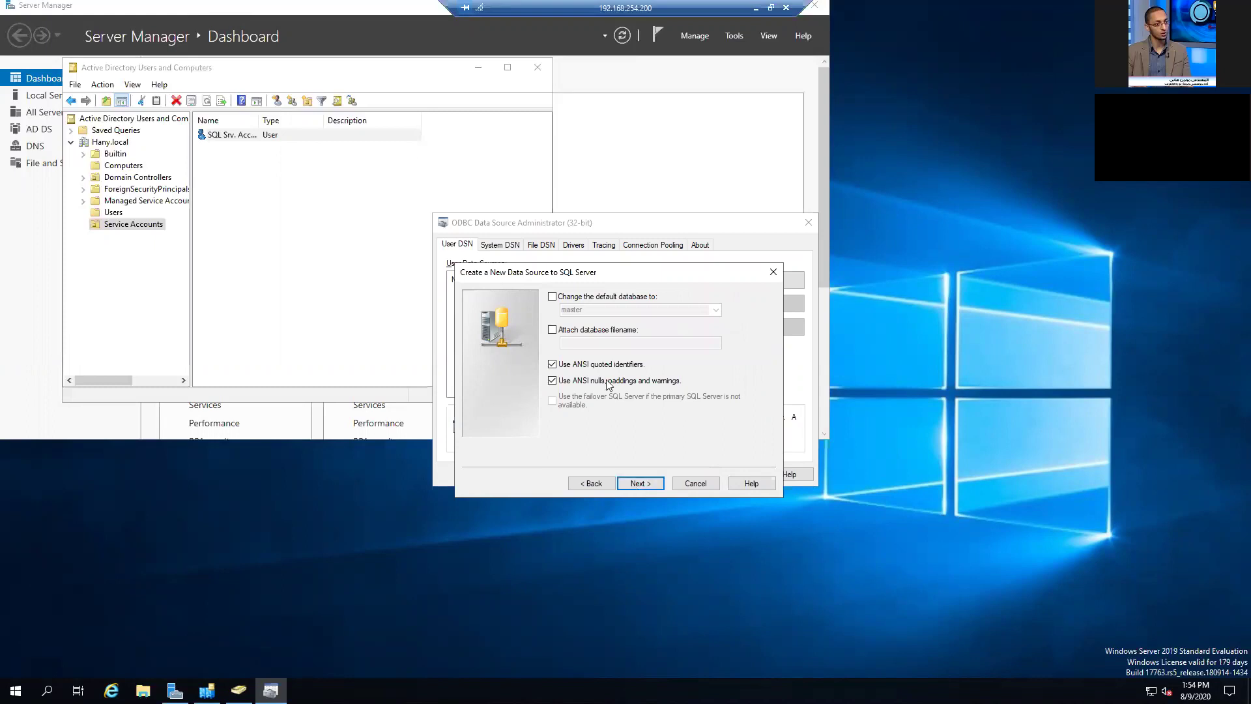
click(583, 299)
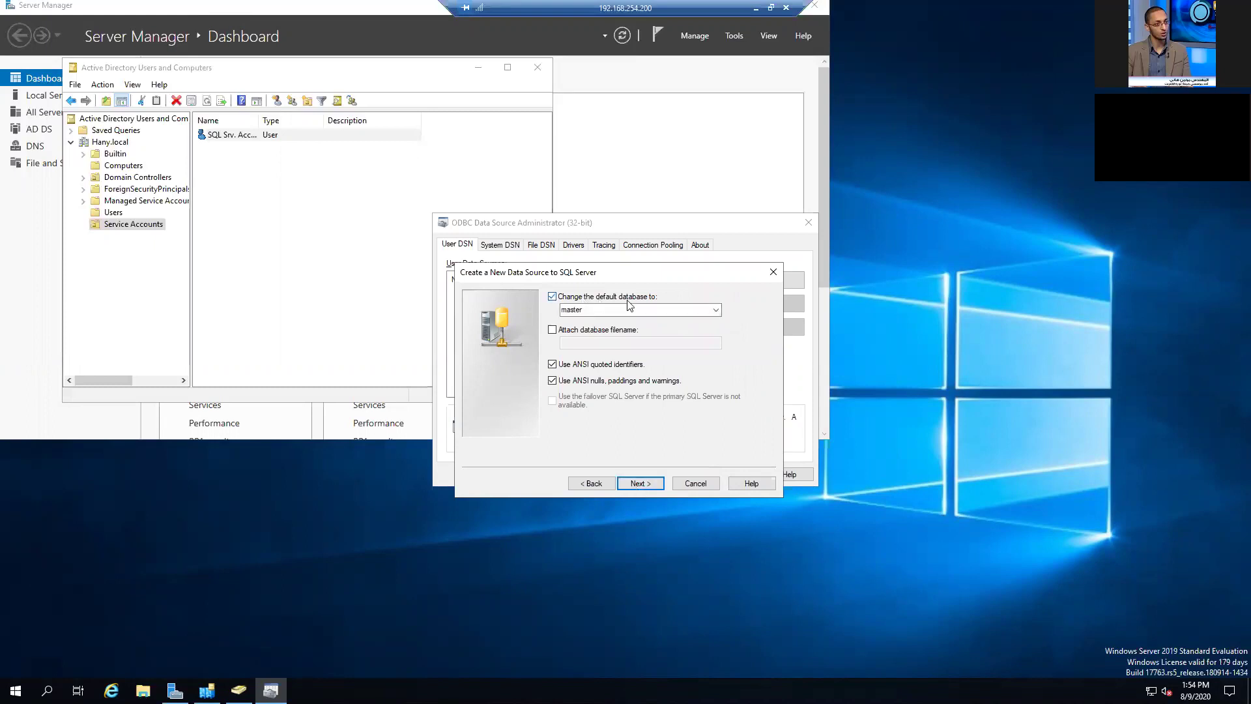
click(715, 311)
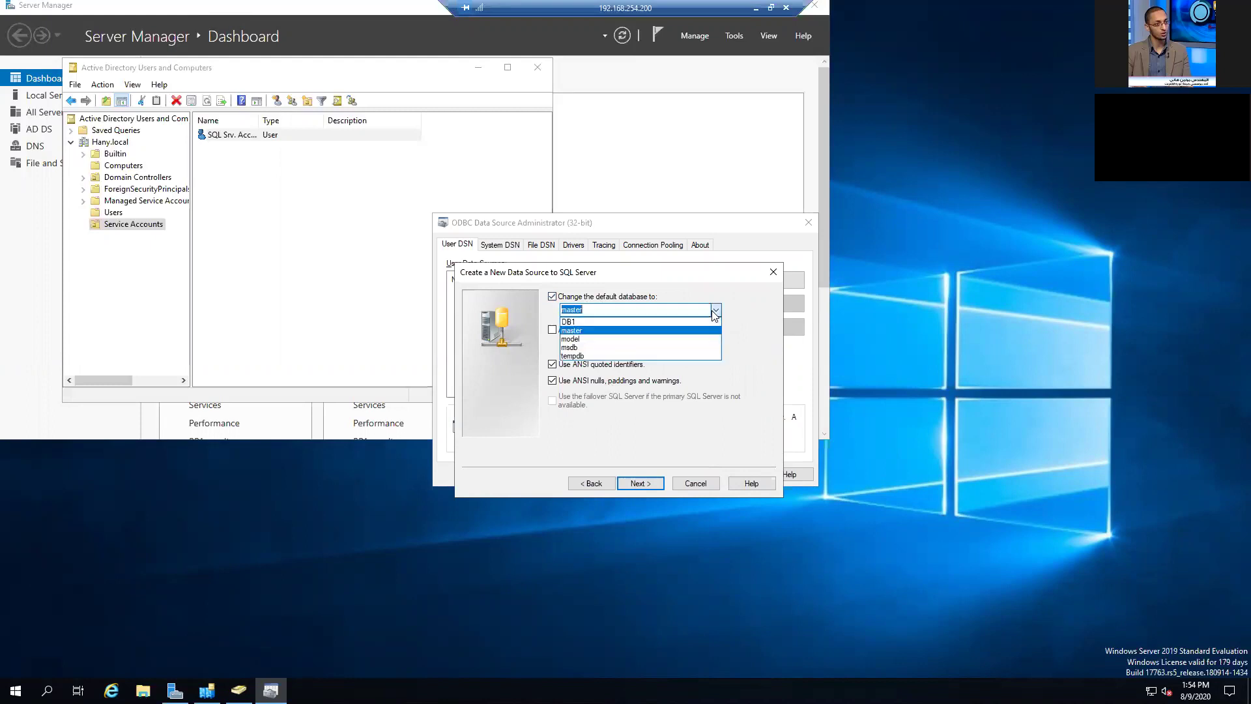
click(569, 322)
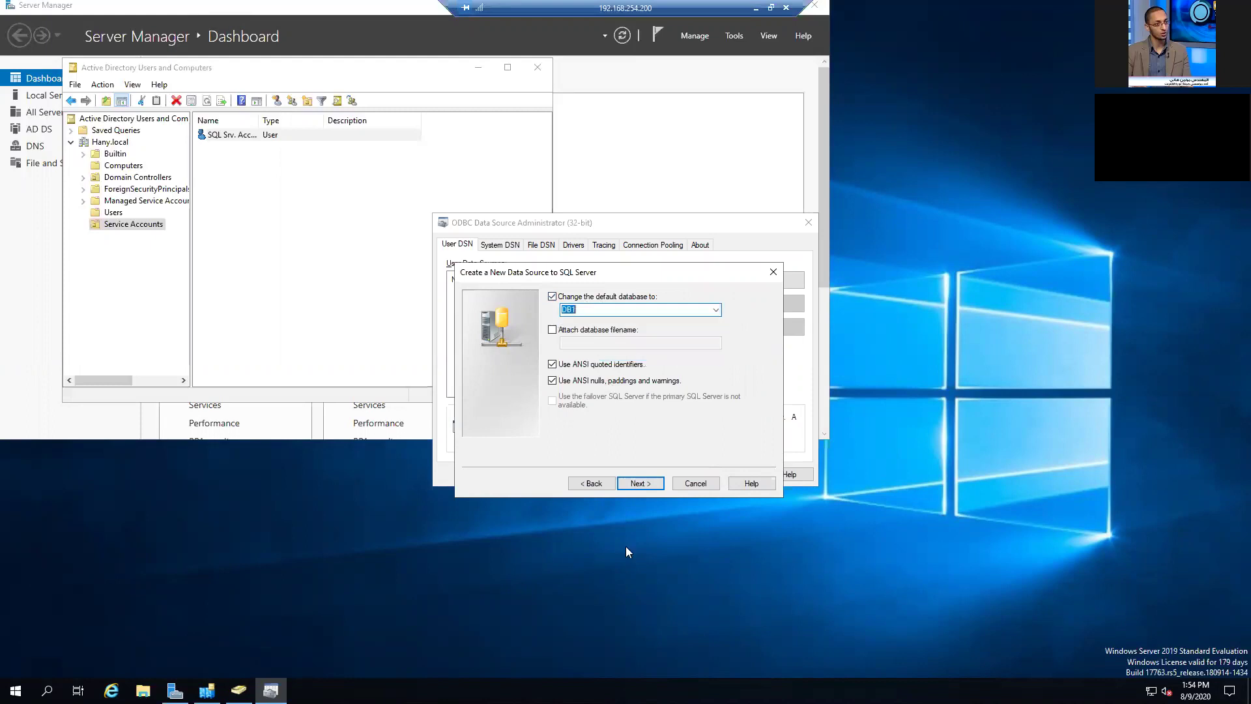
- Accept the default language, encryption and logging options and finish creating the data source
click(641, 484)
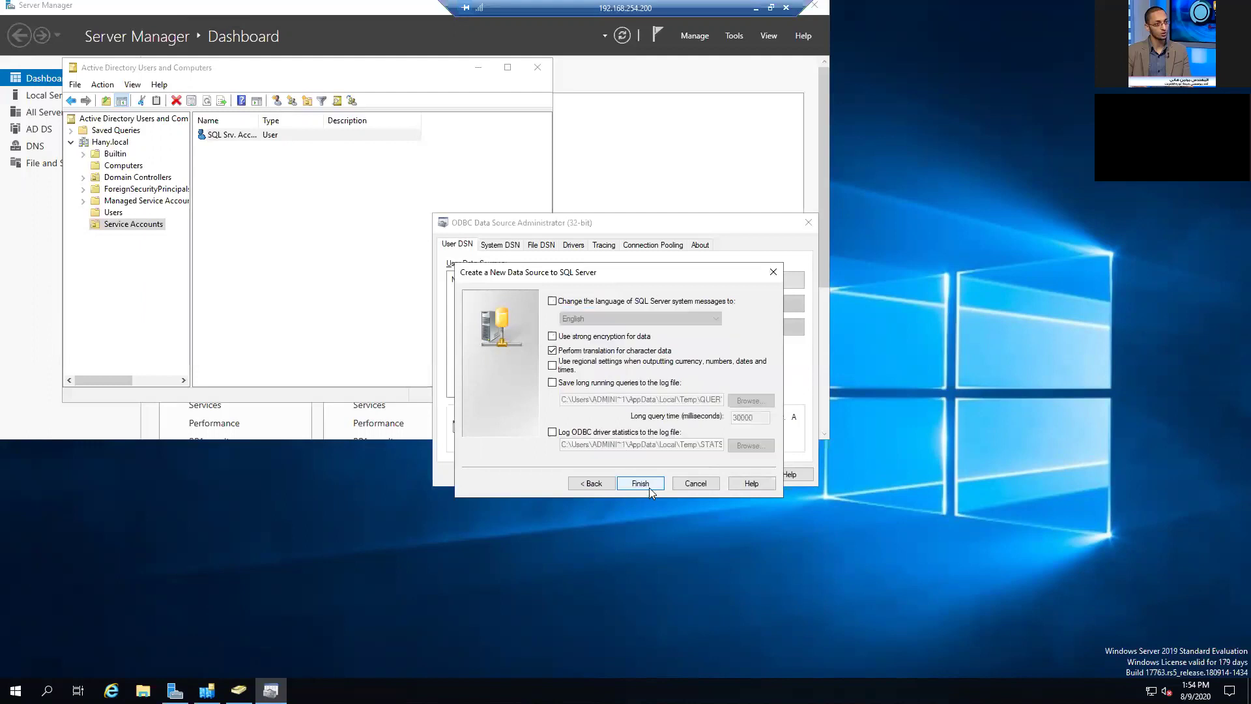
click(640, 483)
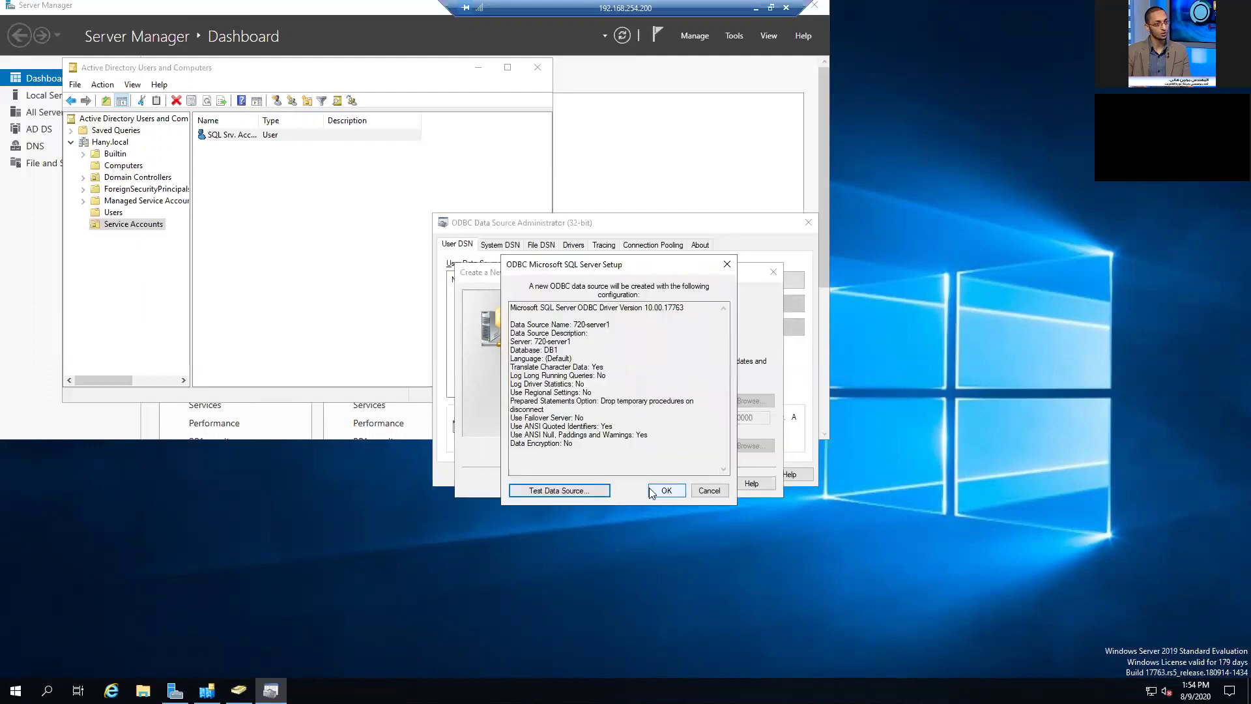
click(652, 490)
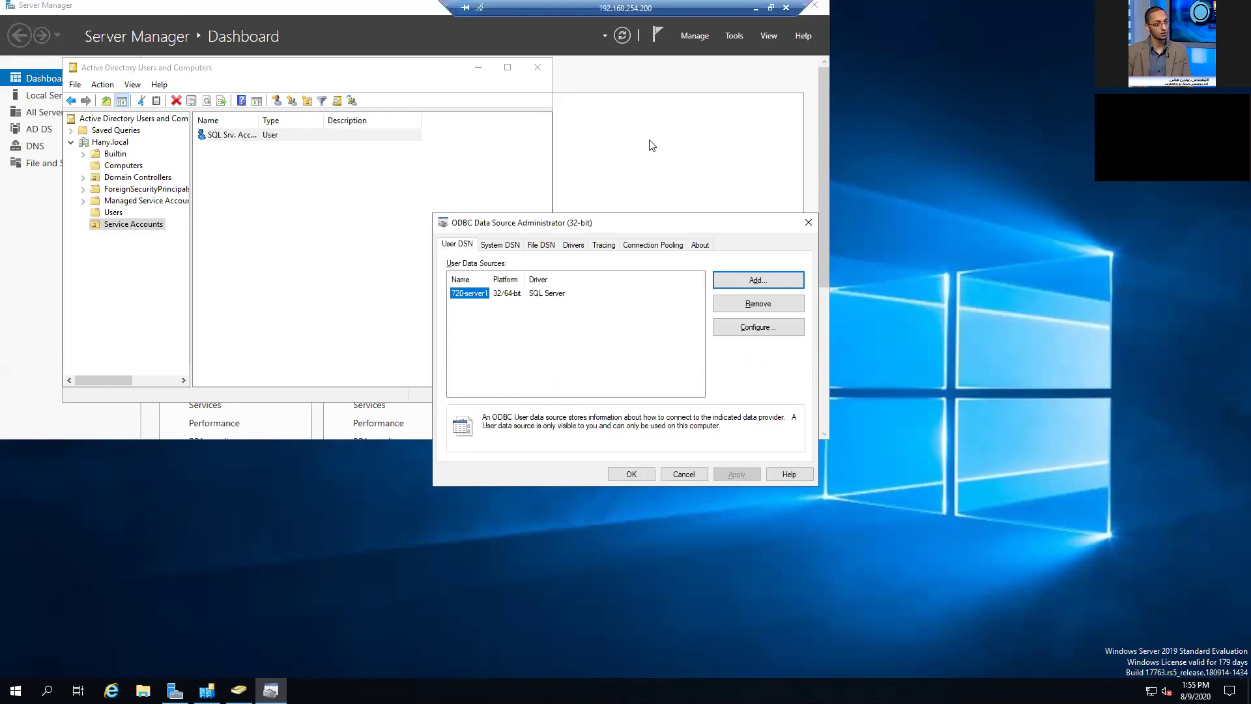
- Return to the remote session on 192.168.254.100 and open Paint with a blank canvas
click(752, 6)
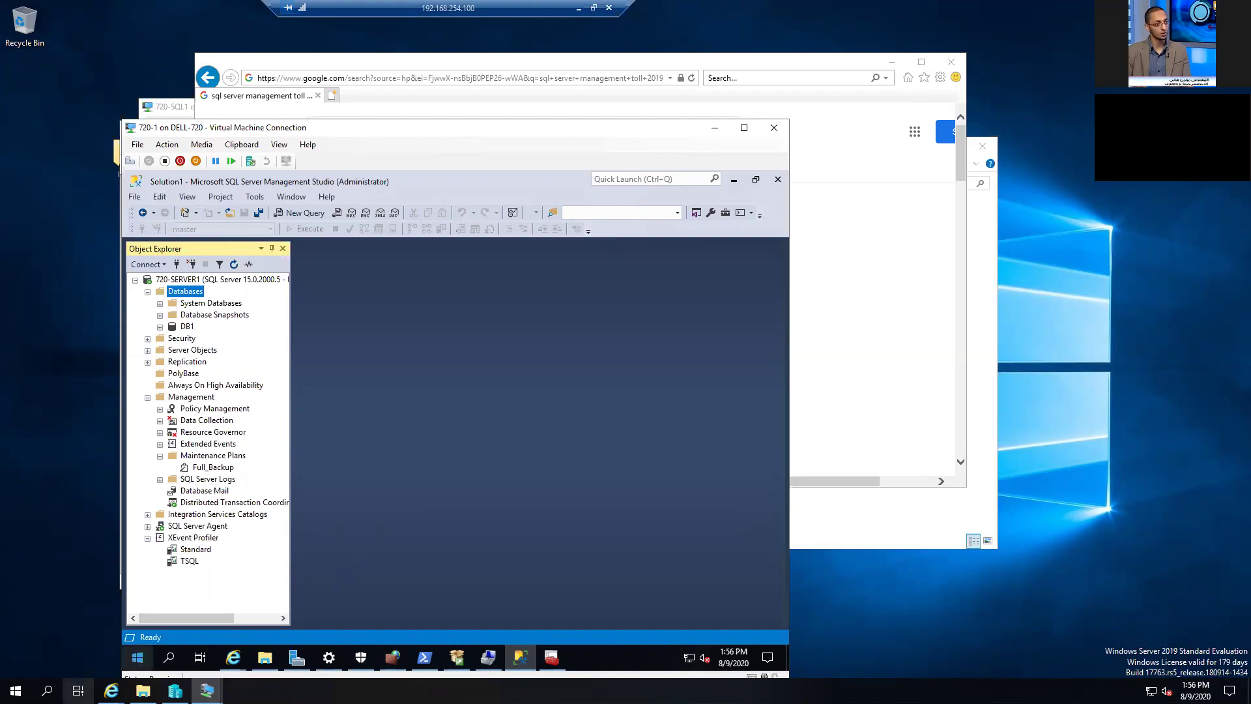
key(super)
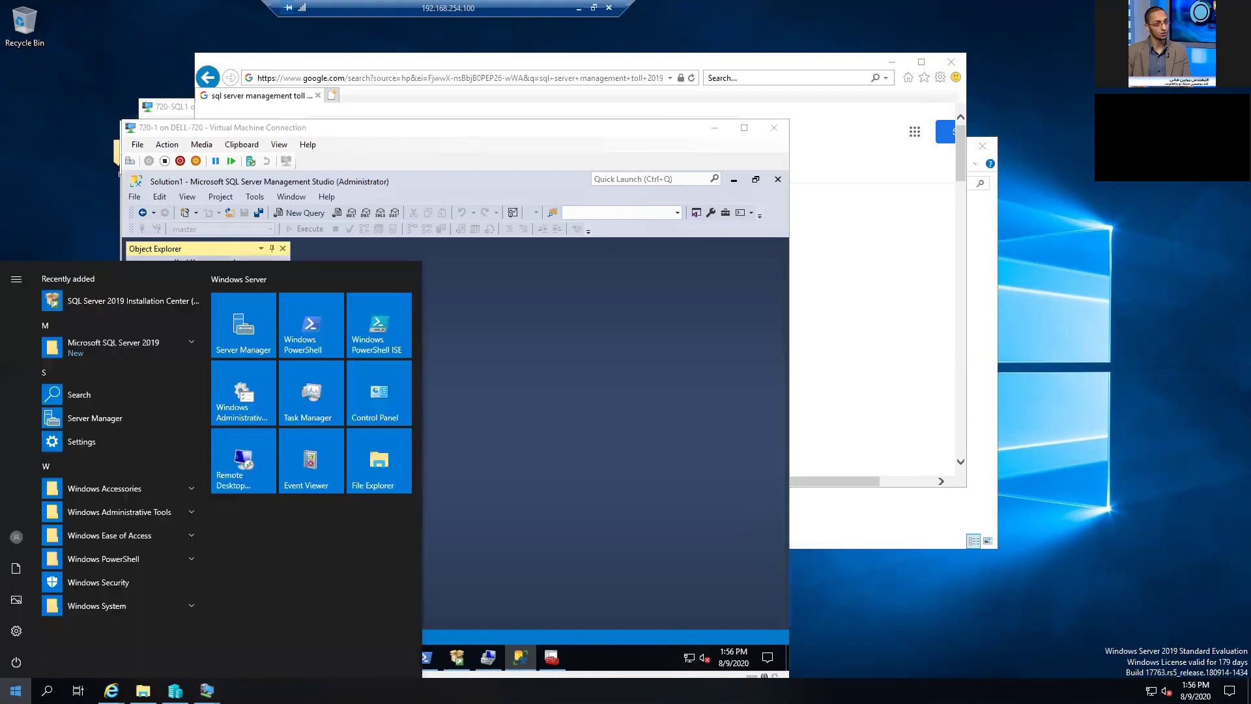
text(pait)
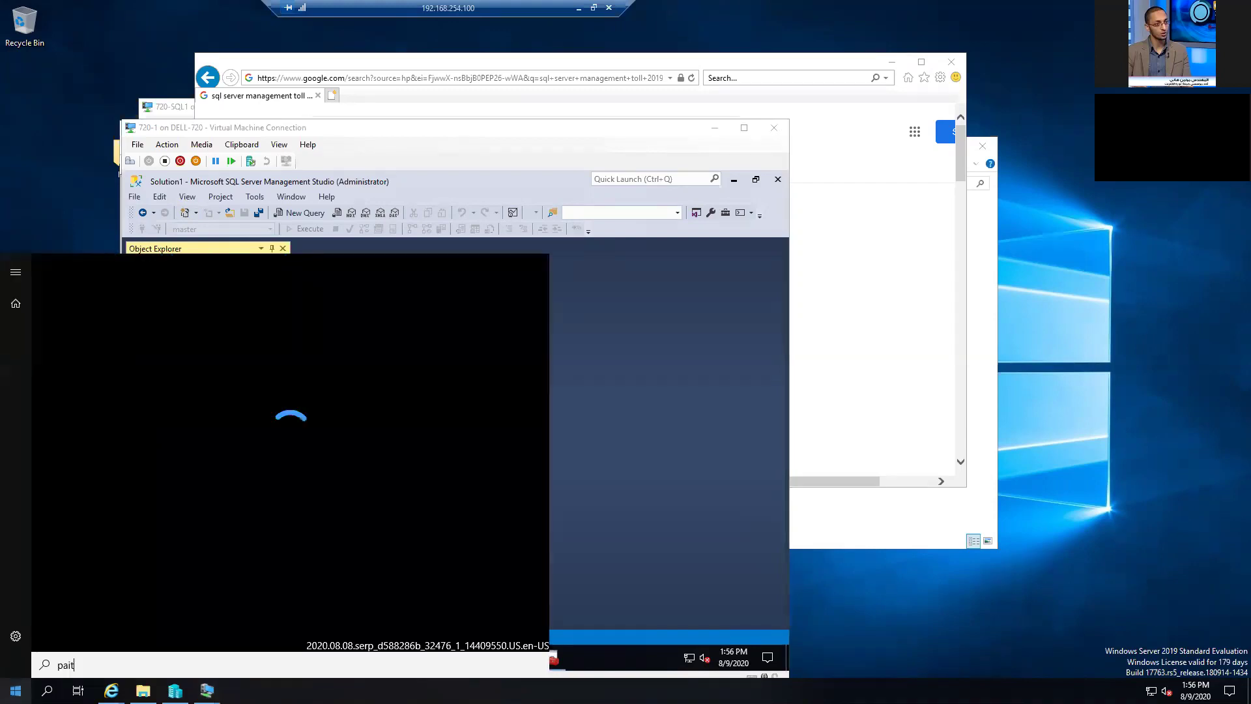
key(Escape)
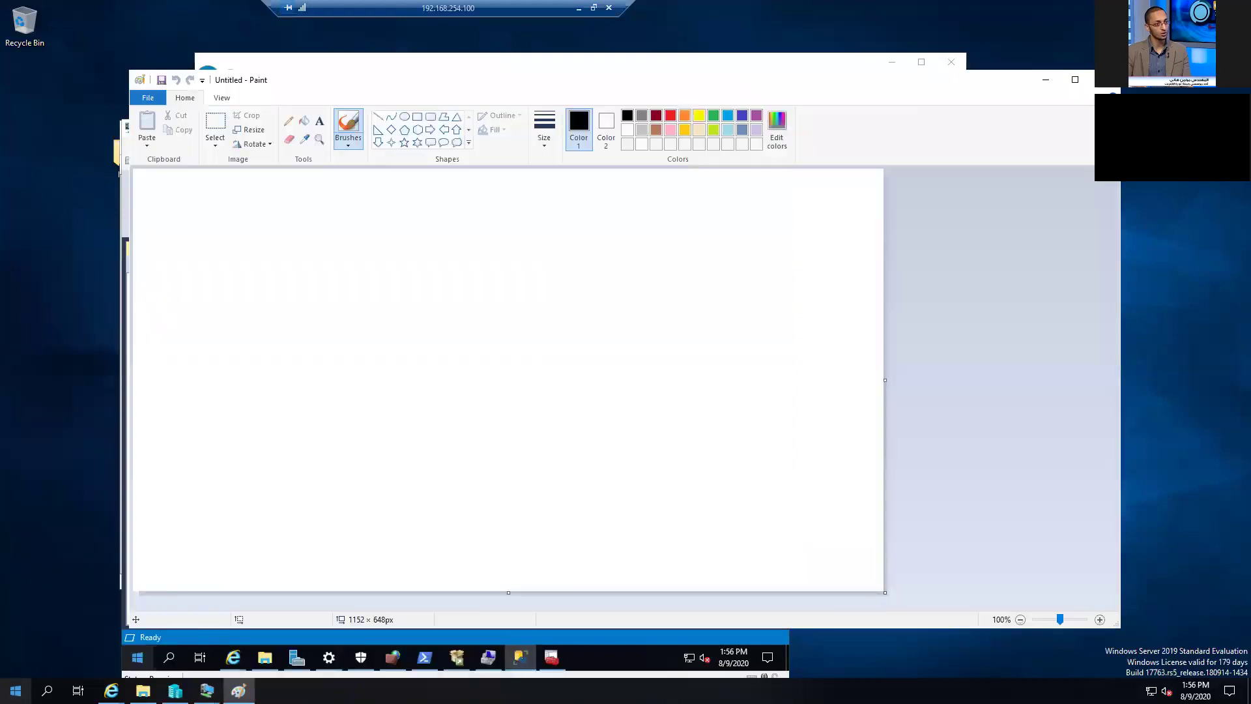
- Draw two wide stacked rectangles, a small one about 50 × 25 px beside them and a square about 73 × 74 px above them
click(417, 116)
drag(322, 518, 579, 560)
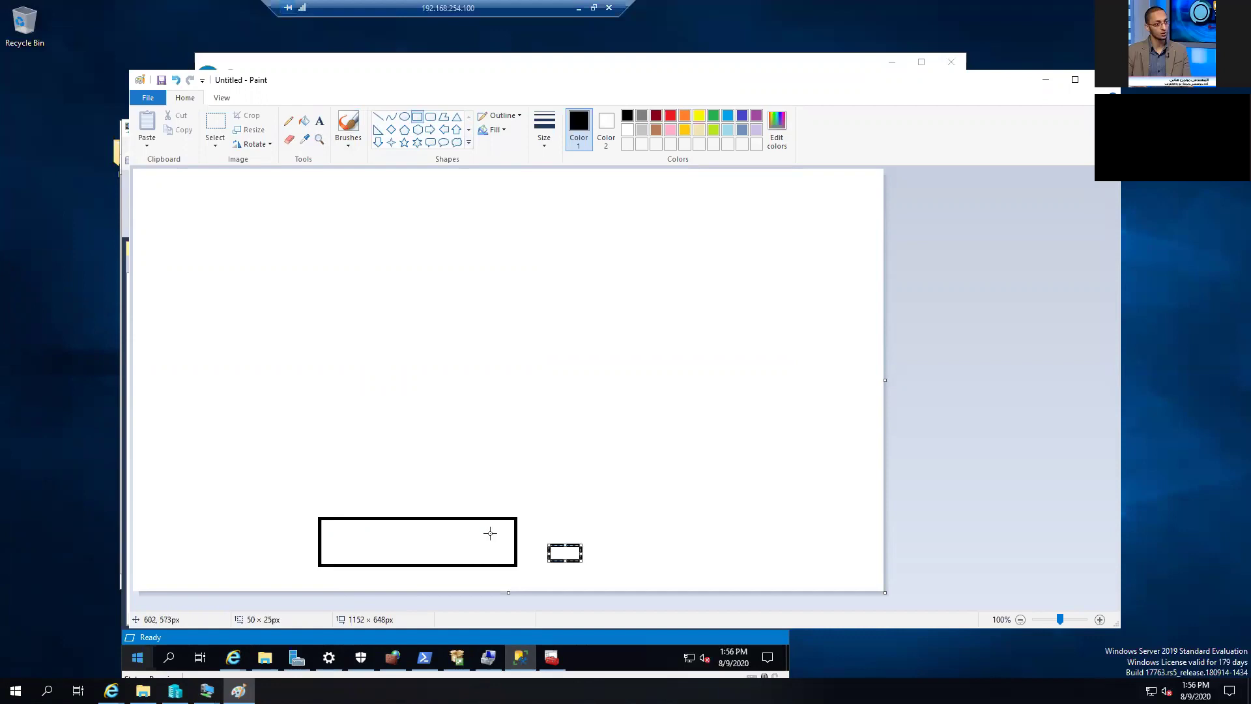
click(523, 489)
drag(344, 463, 501, 508)
click(404, 421)
drag(335, 393, 383, 441)
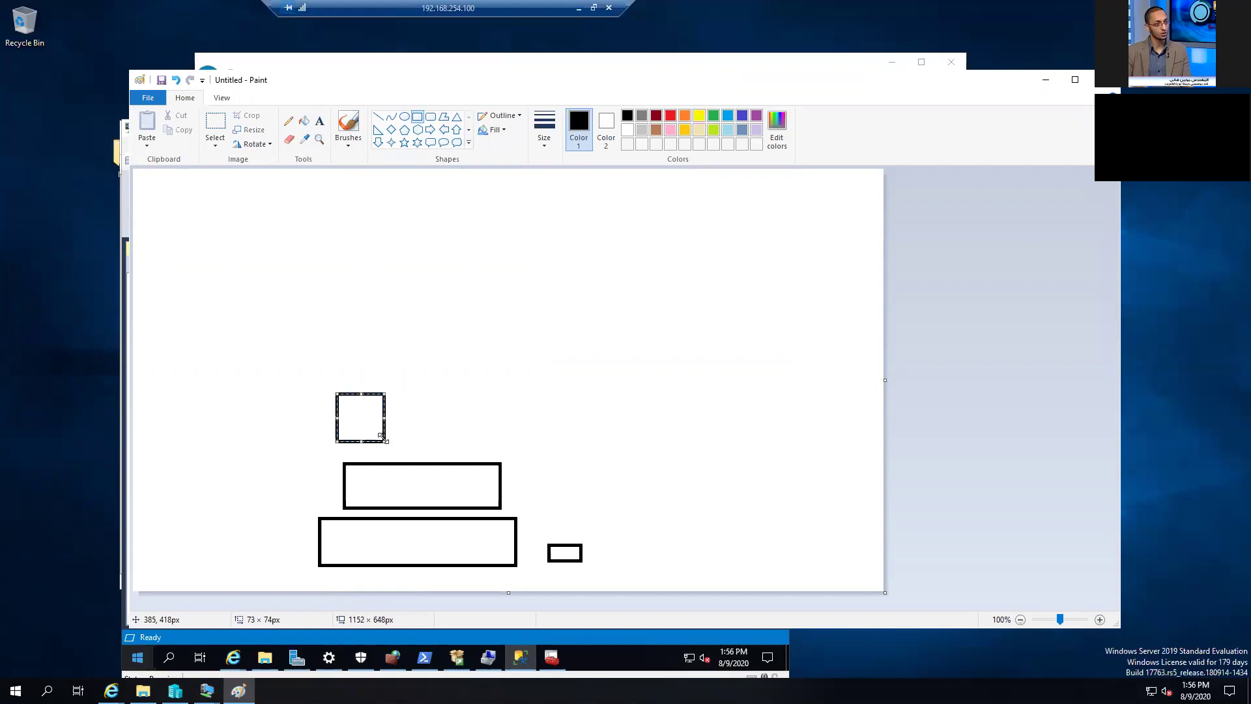
click(358, 354)
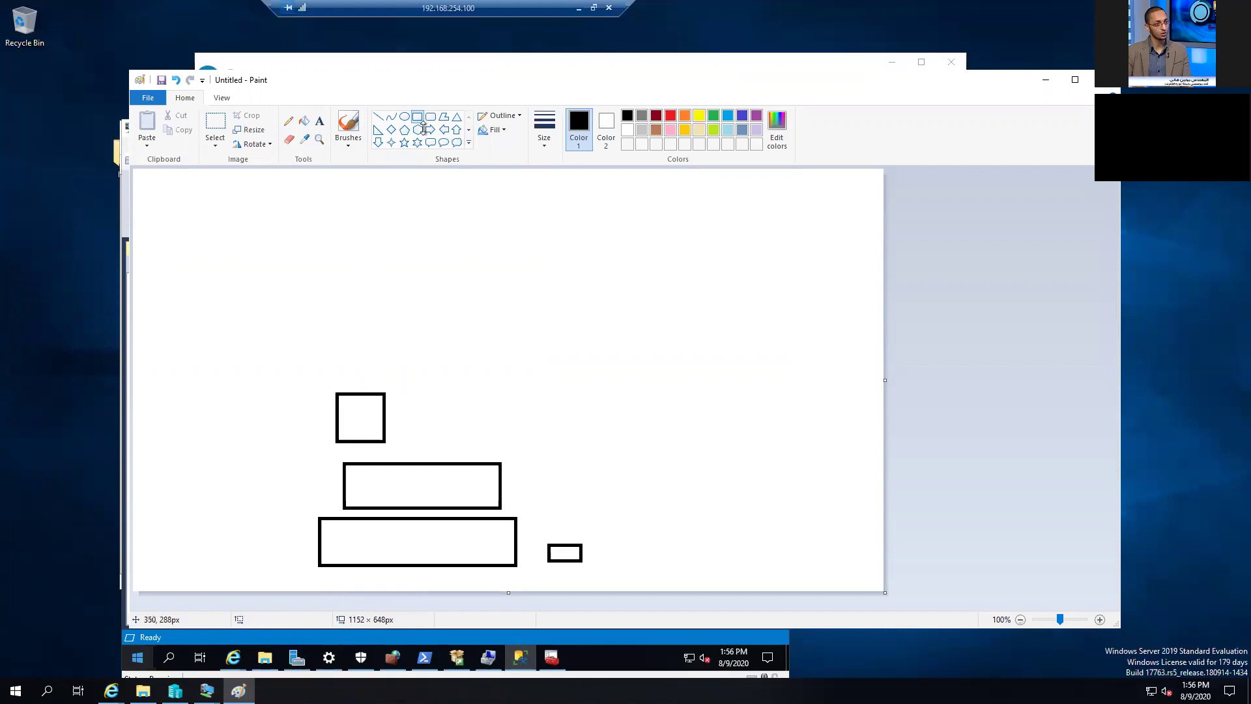
- Draw five short, nearly horizontal lines stacked beside the square, above the upper wide rectangle
click(378, 118)
mouse_move(394, 434)
mouse_down()
mouse_move(441, 438)
mouse_move(411, 422)
mouse_move(441, 425)
mouse_move(436, 412)
mouse_up()
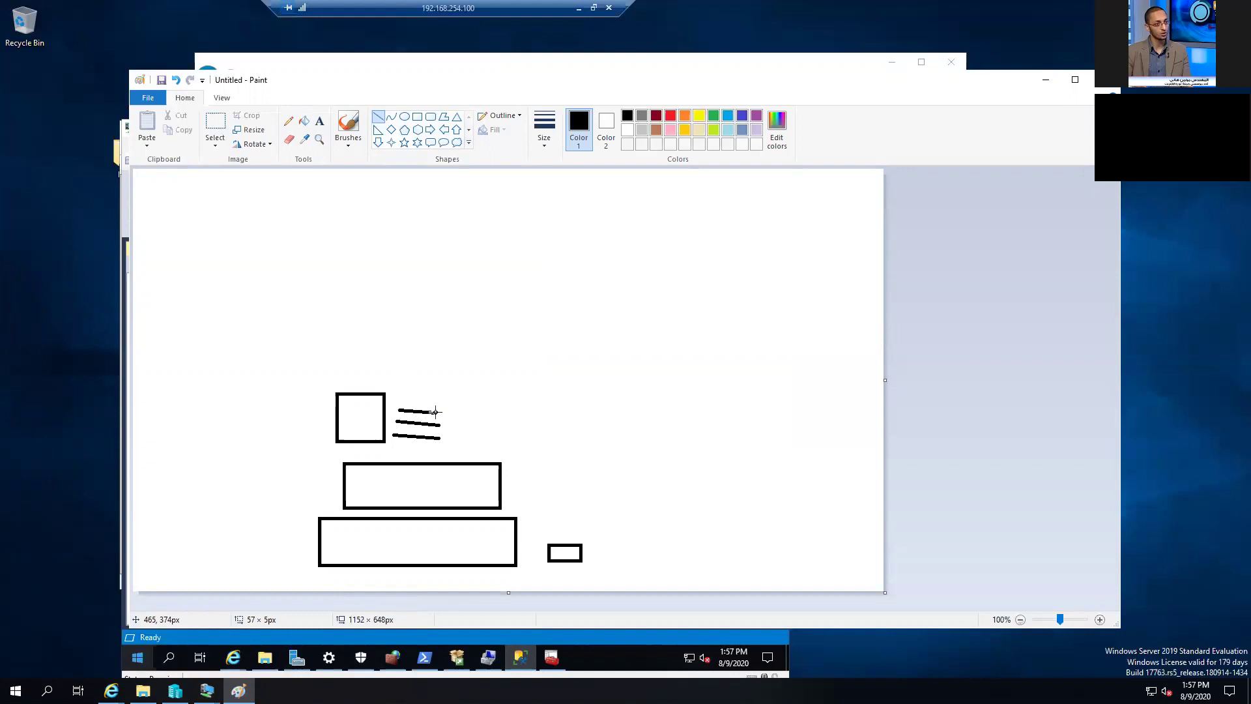
mouse_move(436, 413)
mouse_down()
mouse_move(399, 391)
mouse_move(442, 398)
mouse_up()
drag(409, 374, 452, 377)
- Draw a small circle above the stack of short lines
click(404, 116)
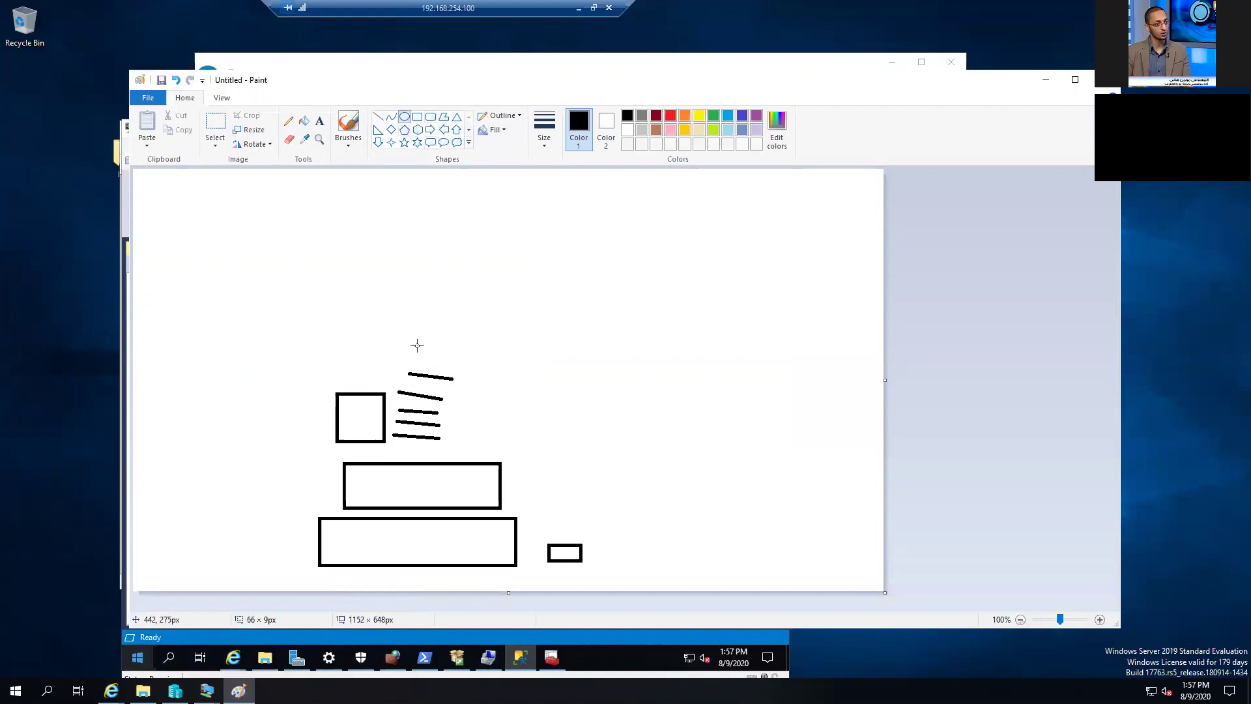
drag(408, 335, 432, 359)
click(419, 226)
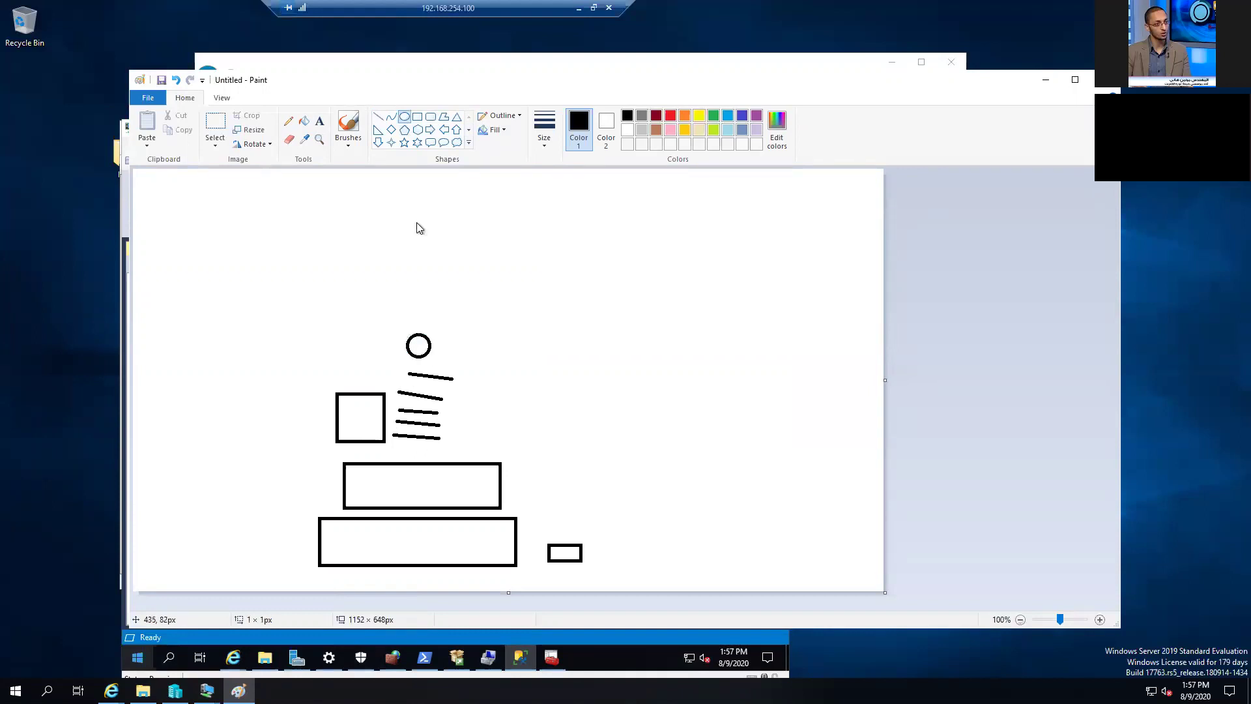
- Add a short red line just under the circle and a red diagonal, about 282 × 322 px, crossing the diagram
click(372, 115)
drag(409, 361, 445, 368)
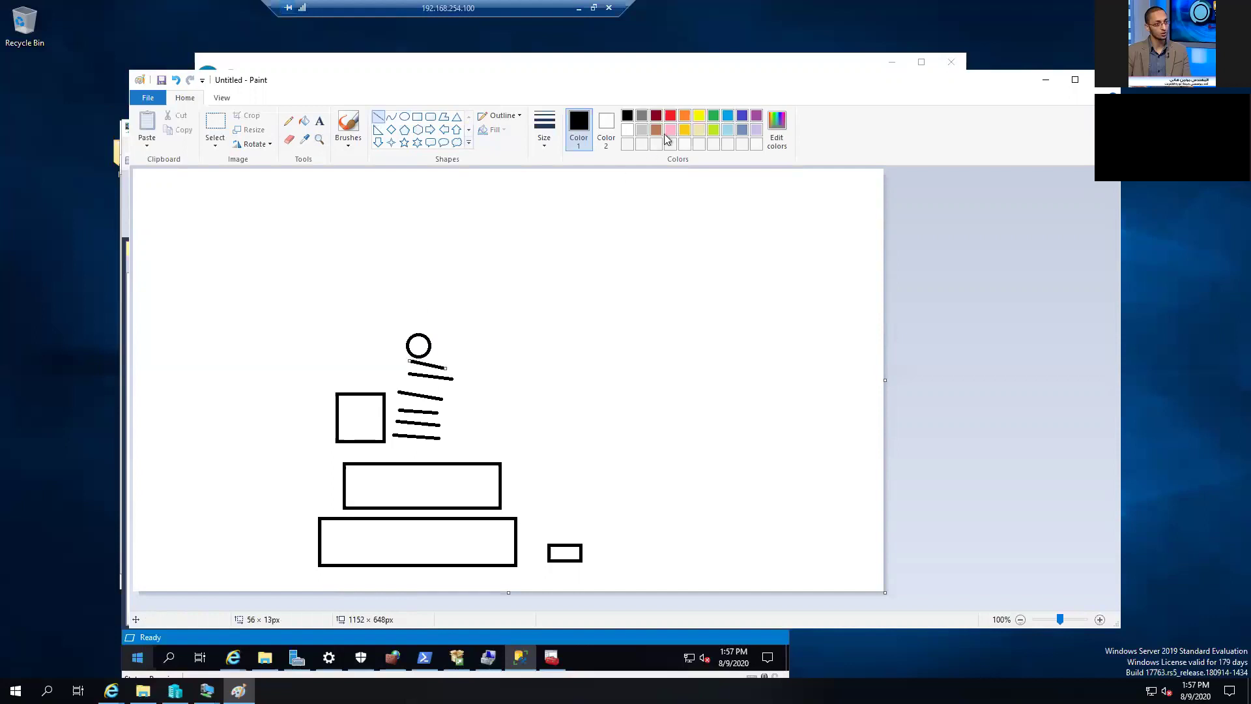
click(670, 116)
mouse_move(559, 569)
mouse_down()
mouse_move(573, 566)
mouse_move(586, 518)
mouse_move(526, 565)
mouse_move(420, 557)
mouse_move(343, 382)
mouse_move(375, 359)
mouse_up()
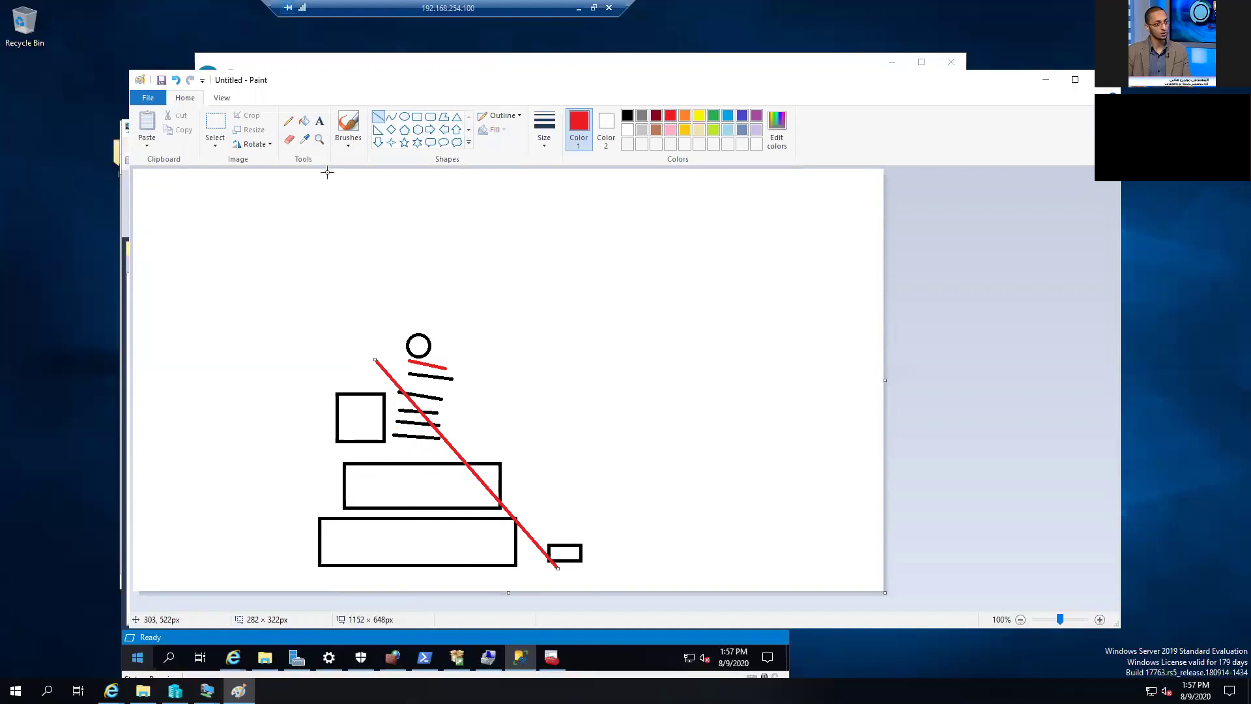
- Add red text labels, IaaS to the left of the diagram and PaaS to its right
click(320, 122)
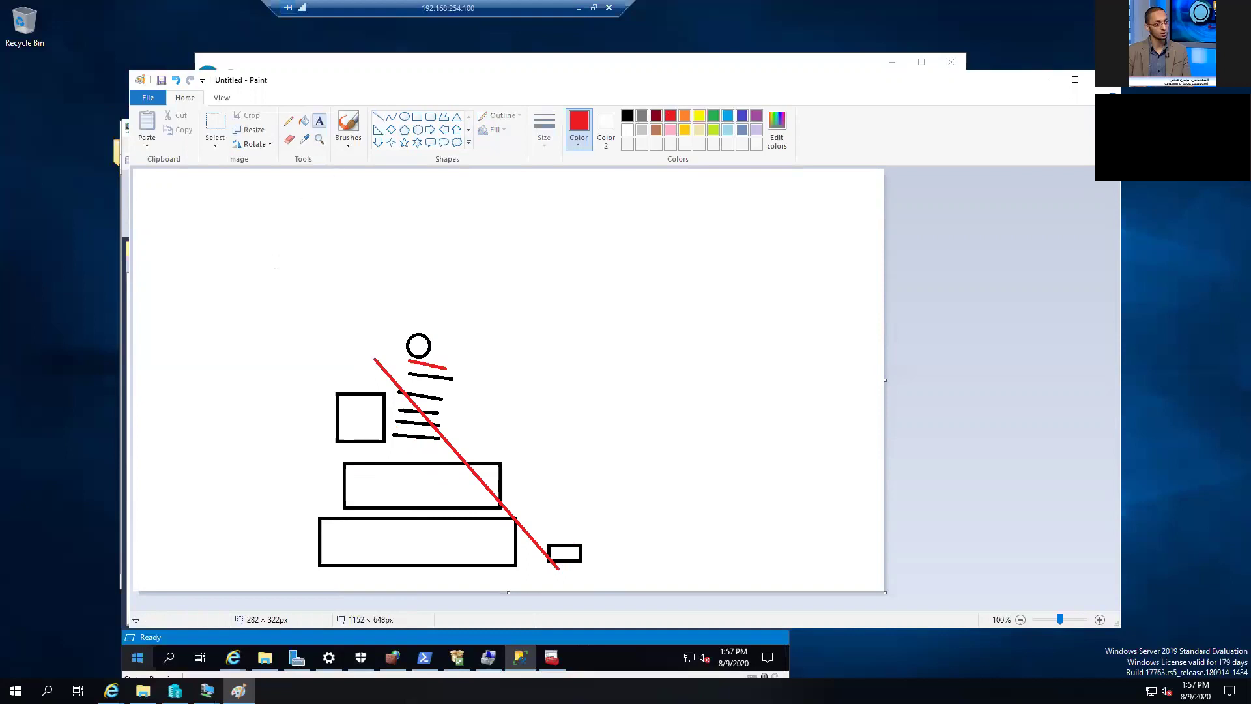
click(248, 300)
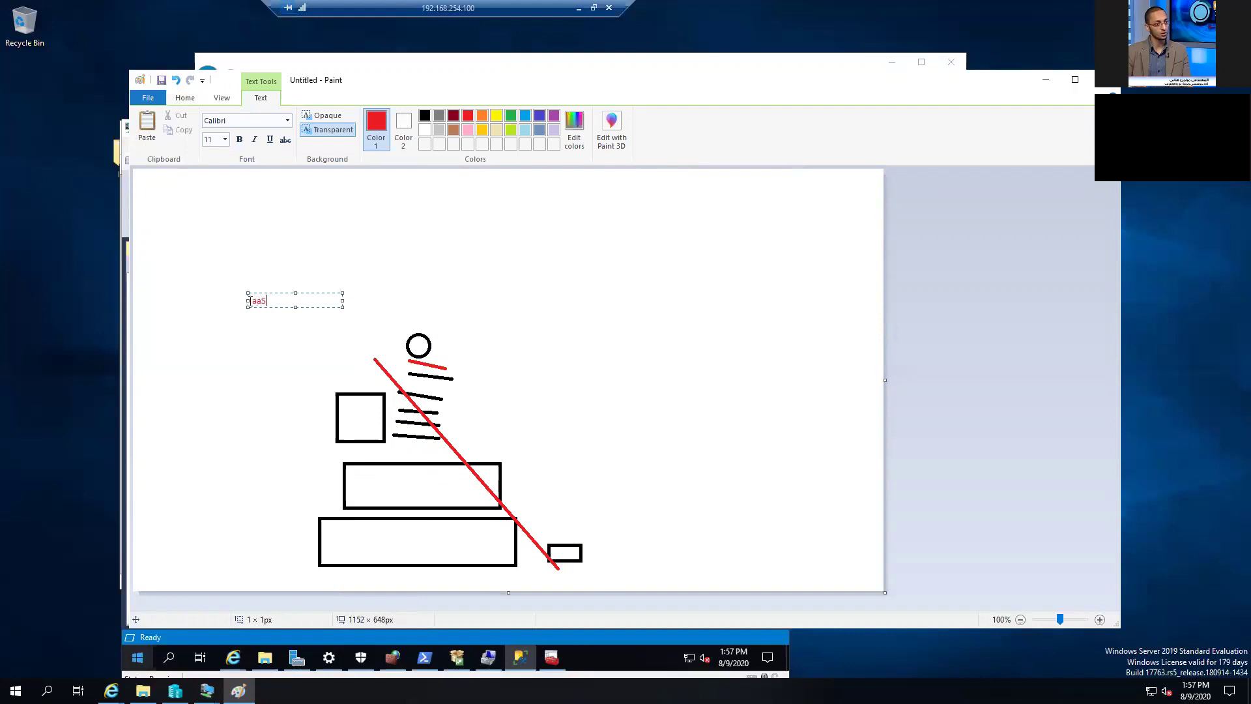
click(458, 307)
click(682, 307)
text(PaaS)
click(699, 400)
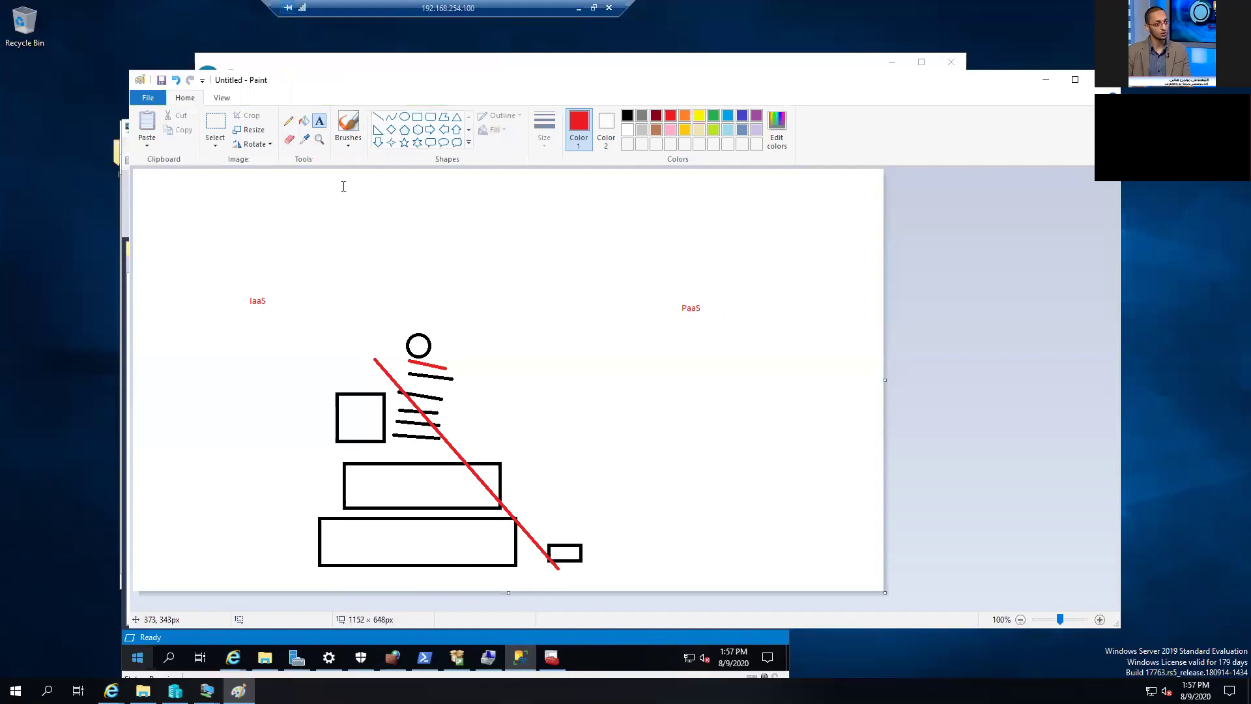